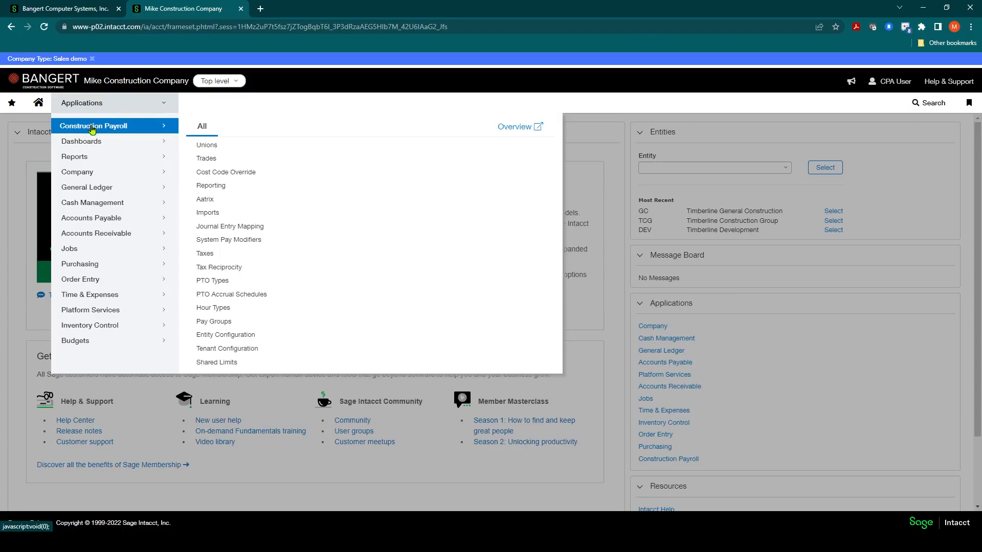
- Start a new Classification Based - Percent tax from the Construction Payroll Taxes list
{"action": "left_click", "coordinate": [214, 255]}
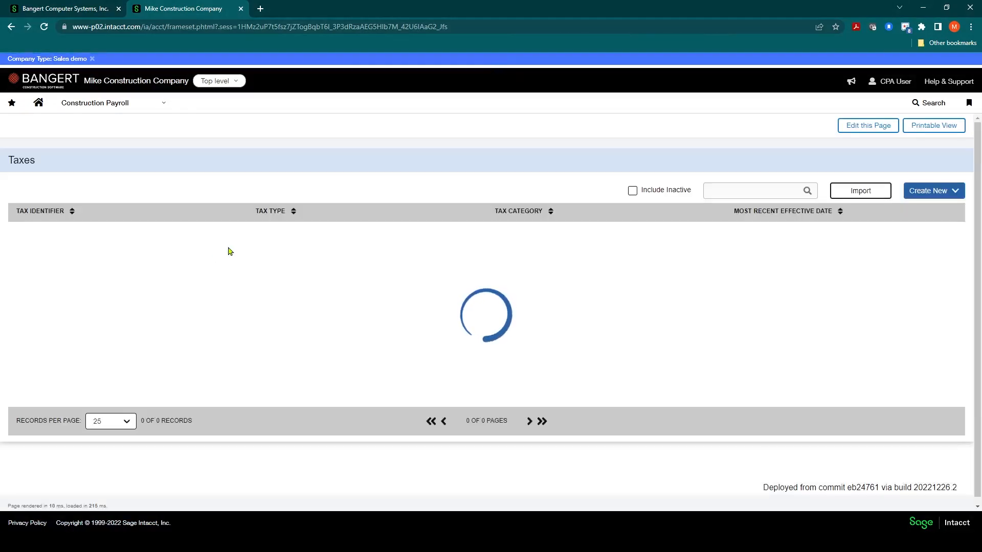
{"action": "left_click", "coordinate": [932, 194]}
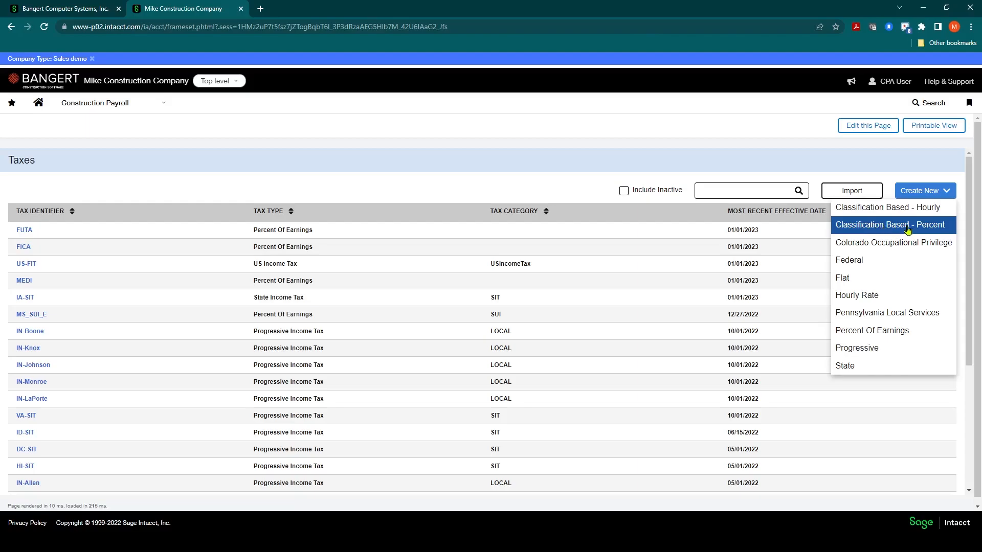
{"action": "left_click", "coordinate": [891, 226]}
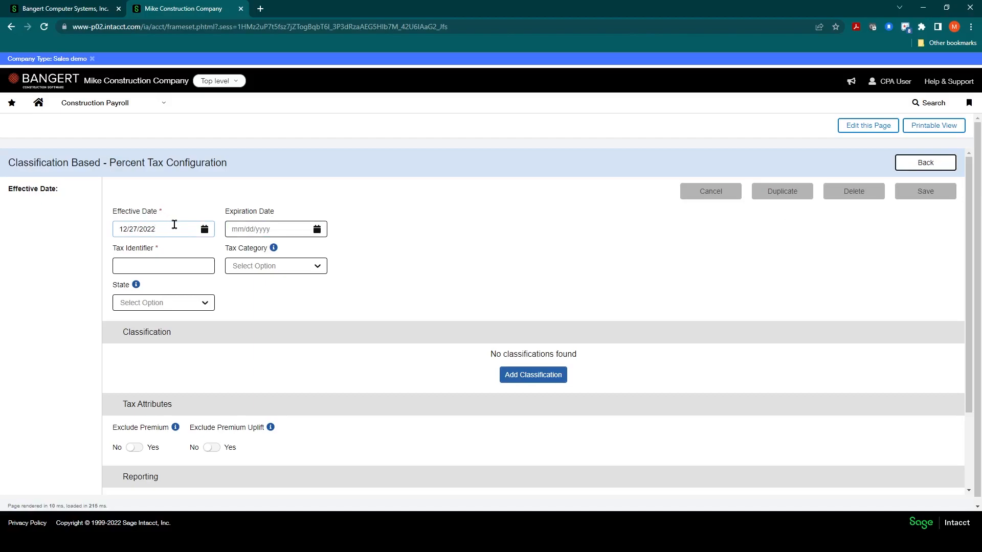
- Enter IA_WC as the tax identifier of the new tax
{"action": "left_click", "coordinate": [160, 263]}
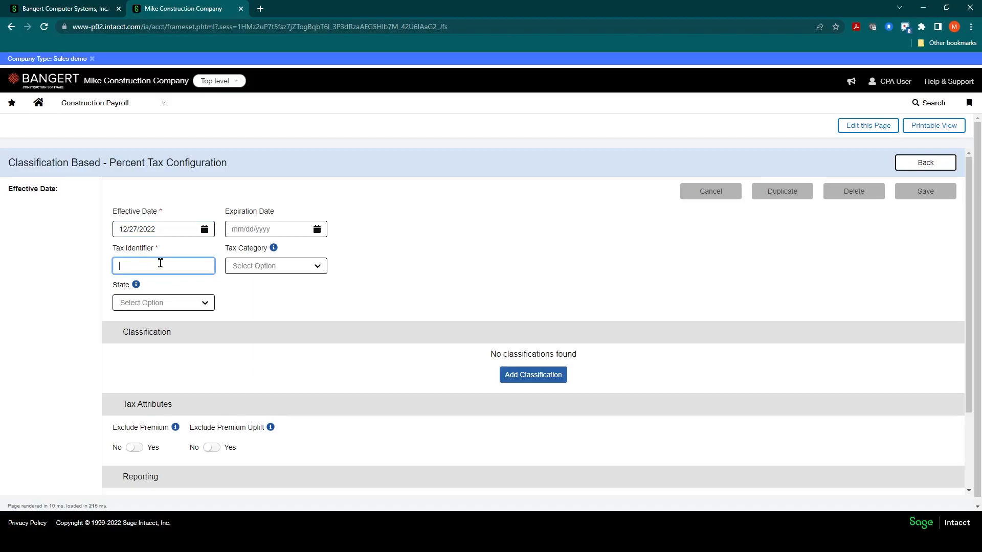
{"action": "type", "text": "WC_"}
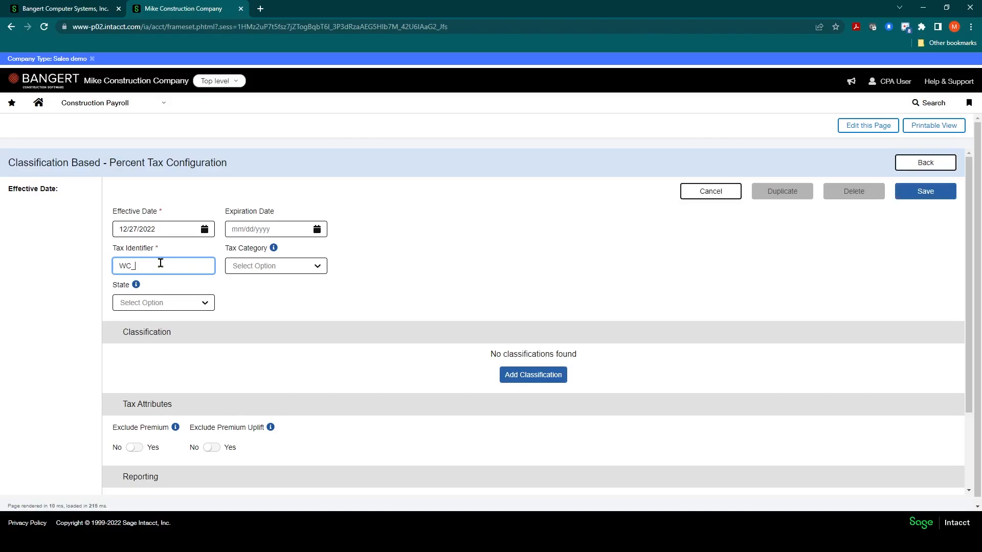
{"action": "key", "text": "BackSpace"}
{"action": "type", "text": "IA_WC"}
- Create and assign the tax category WC and set the state to Iowa
{"action": "left_click", "coordinate": [289, 267]}
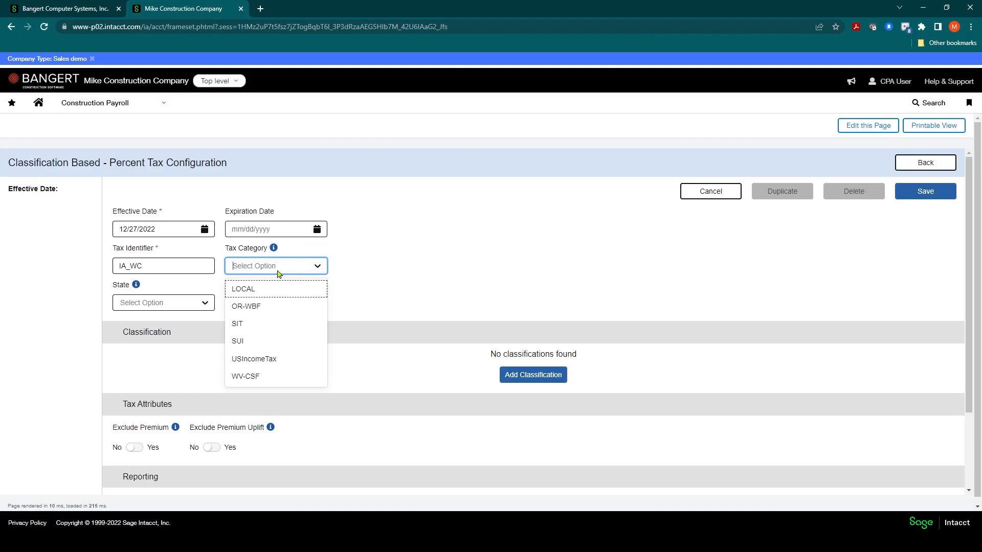
{"action": "left_click", "coordinate": [281, 267]}
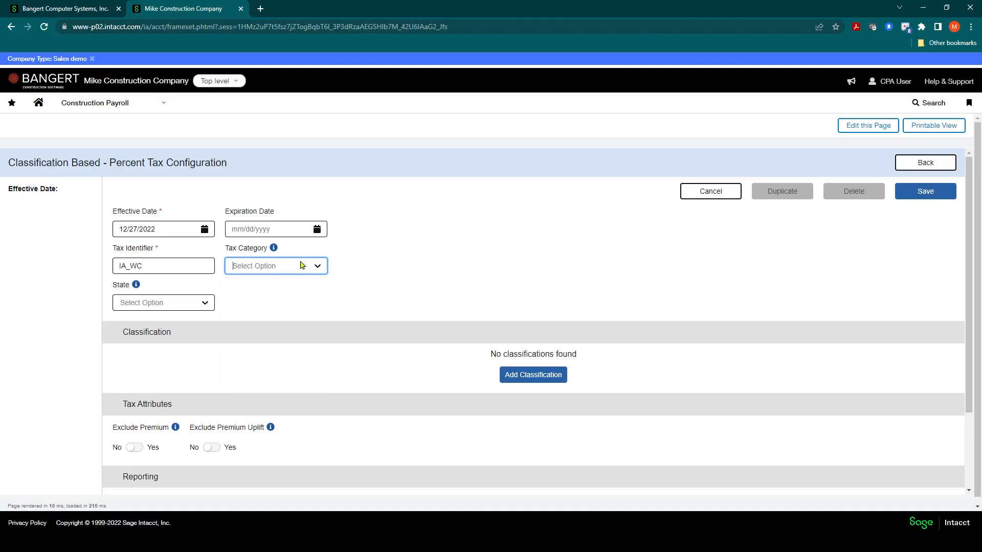
{"action": "type", "text": "WC"}
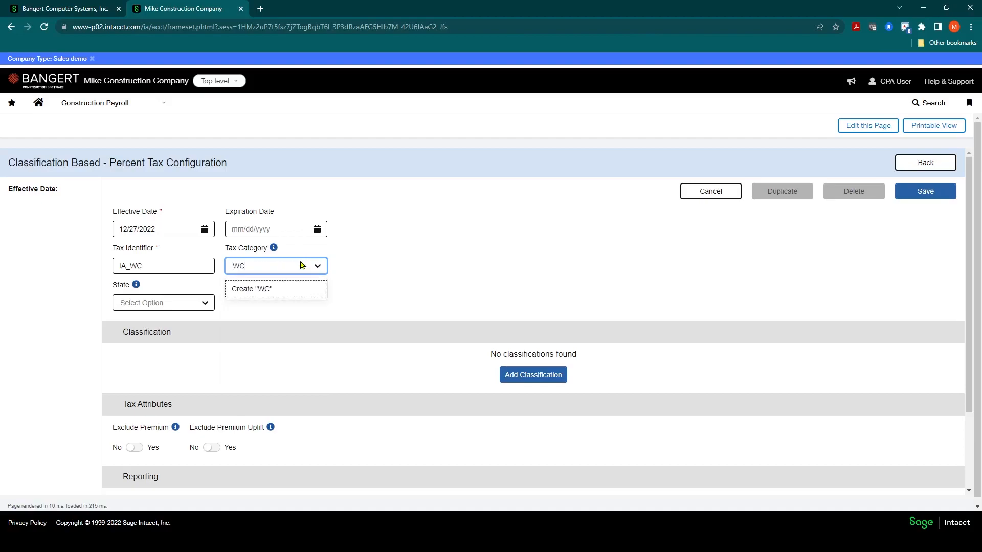
{"action": "left_click", "coordinate": [269, 289]}
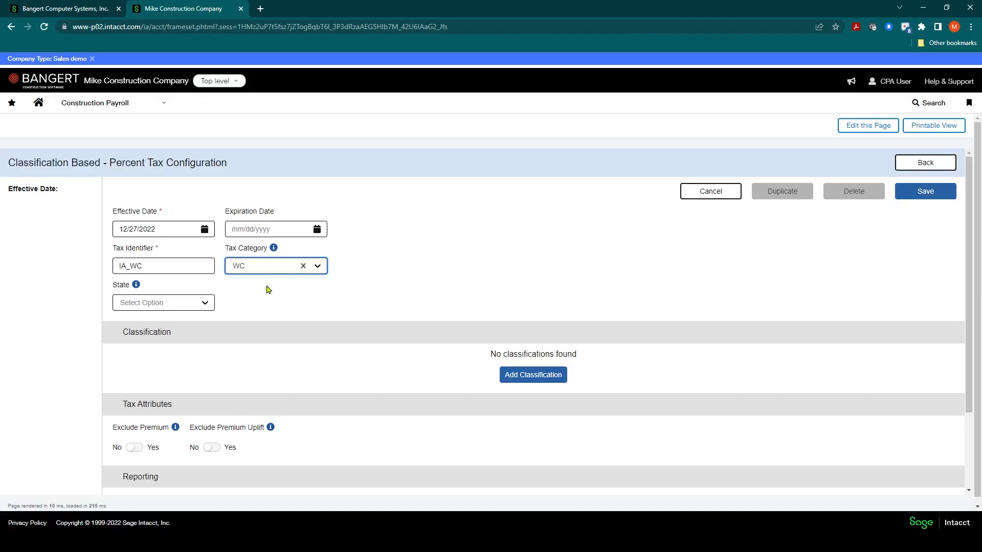
{"action": "left_click", "coordinate": [205, 305]}
{"action": "type", "text": "io"}
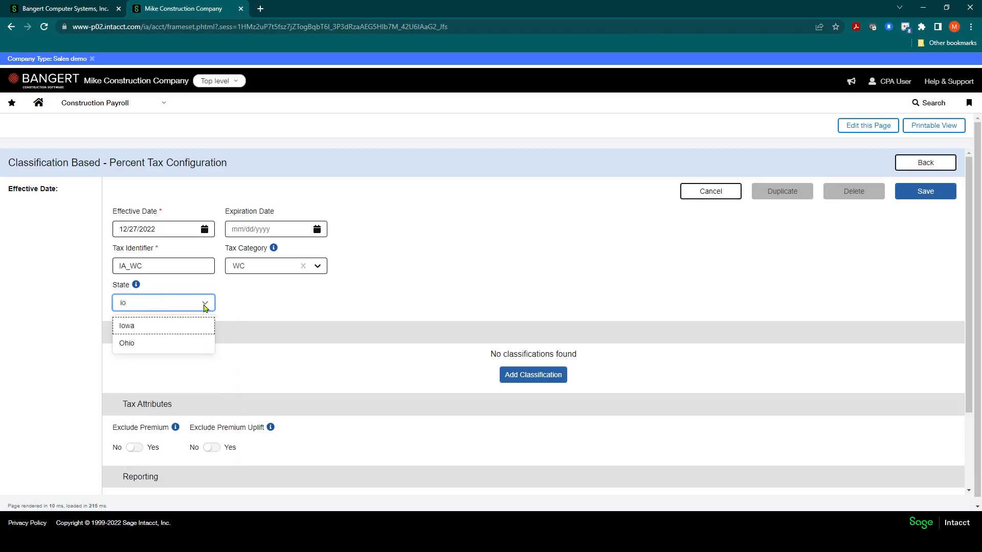
{"action": "left_click", "coordinate": [157, 328]}
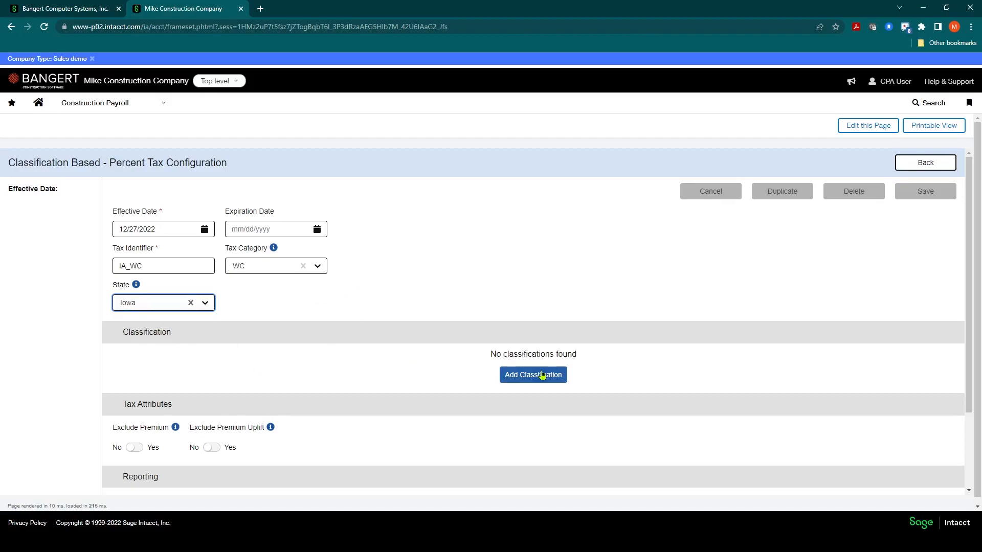
- Add a classification with code 5183 and an employer rate of 2.50000, leaving the employee rate blank
{"action": "left_click", "coordinate": [524, 379]}
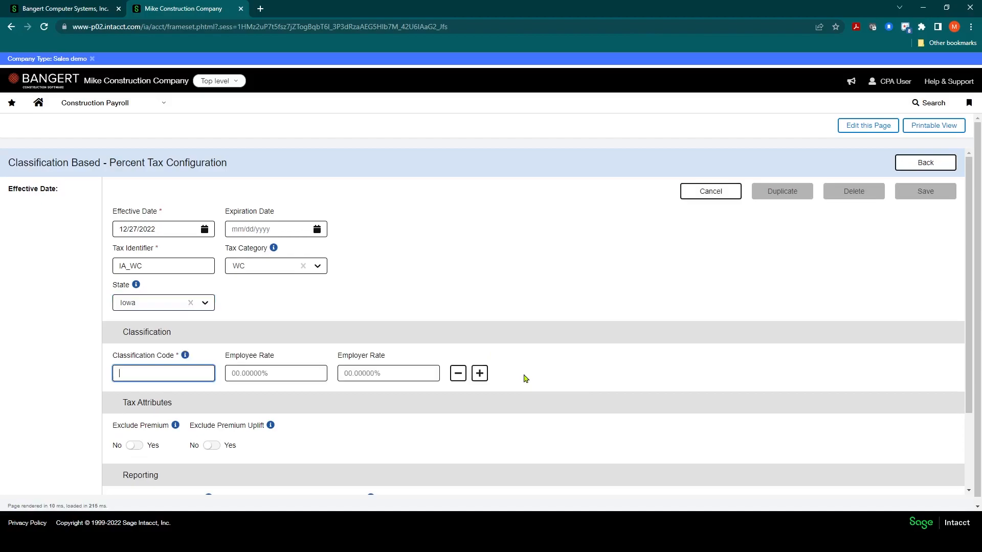
{"action": "left_click", "coordinate": [160, 373]}
{"action": "type", "text": "5183"}
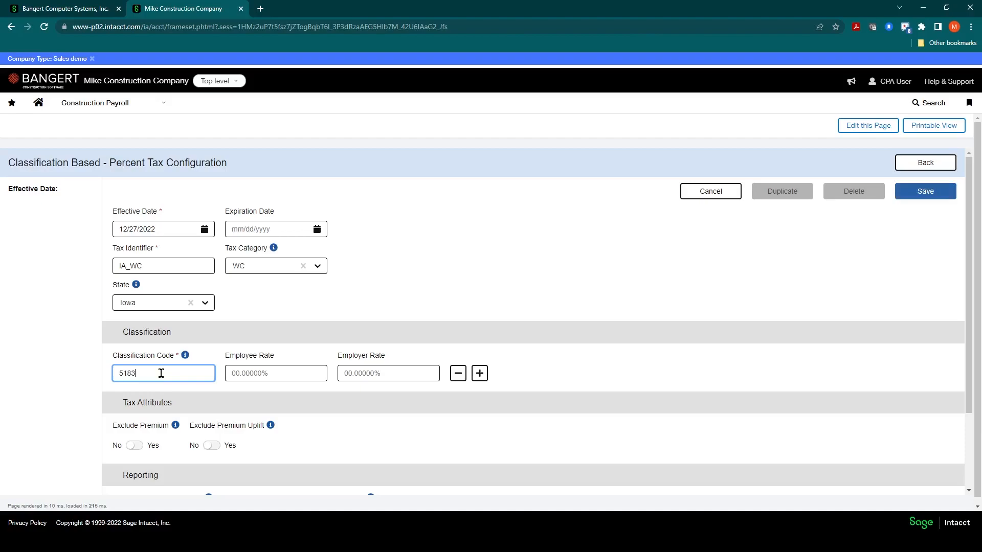
{"action": "key", "text": "Tab"}
{"action": "left_click", "coordinate": [360, 372]}
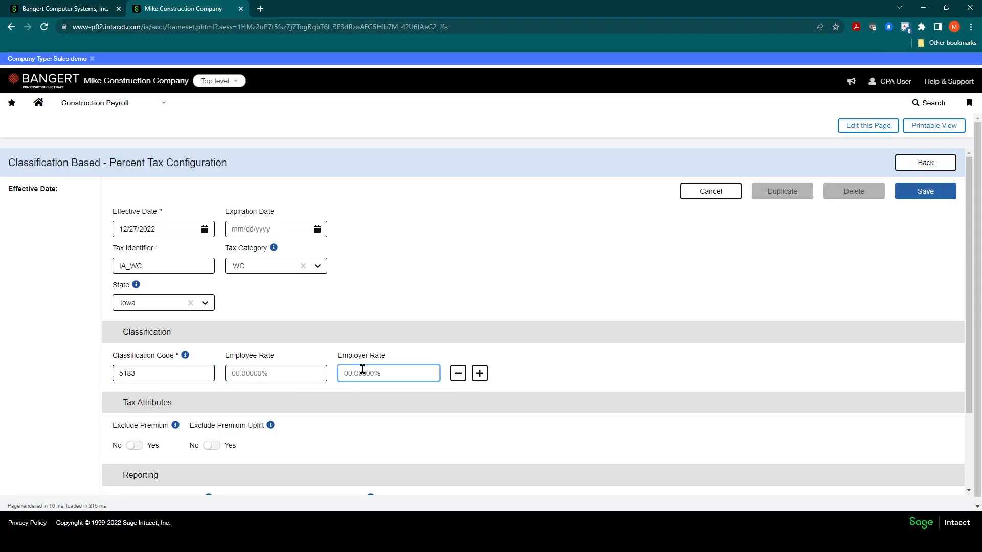
{"action": "type", "text": "2.50000"}
{"action": "left_click", "coordinate": [617, 365]}
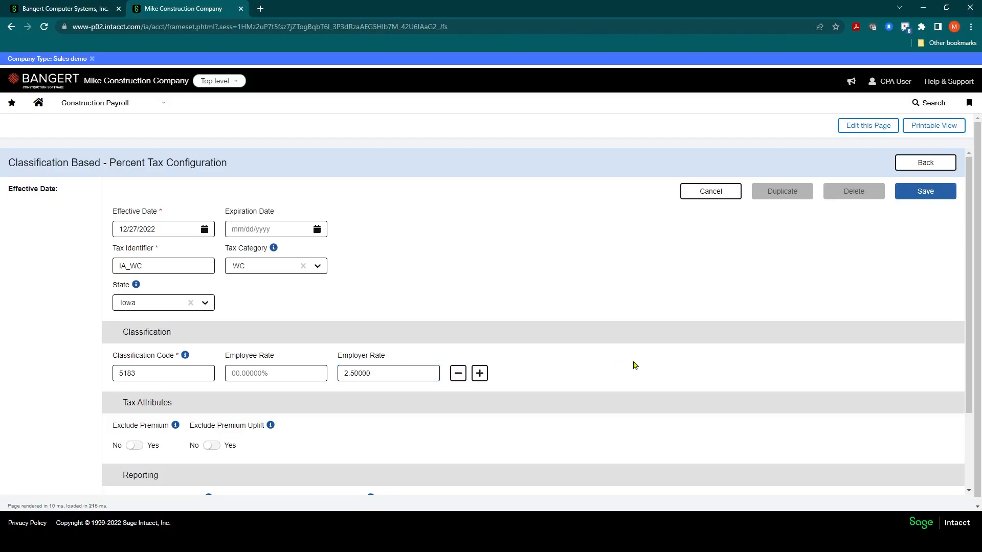
- Set both Exclude Premium and Exclude Premium Uplift to Yes in the tax attributes
{"action": "scroll", "coordinate": [232, 423], "scroll_direction": "down", "scroll_amount": 2}
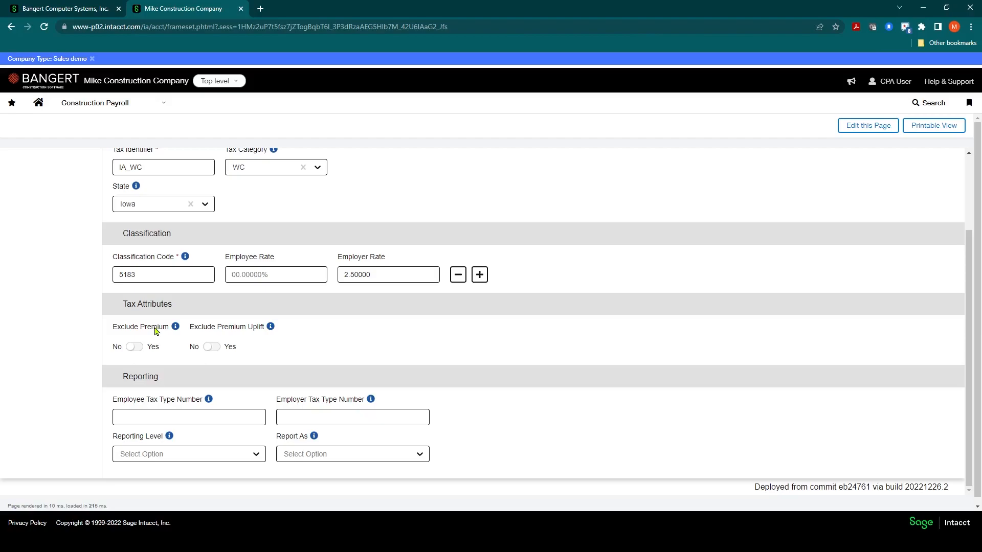
{"action": "left_click", "coordinate": [135, 347]}
{"action": "left_click", "coordinate": [211, 348]}
- Open the bookmarked Tax Types/Tax Table Google Sheet in a new browser tab to find the employer tax type number
{"action": "scroll", "coordinate": [311, 349], "scroll_direction": "down", "scroll_amount": 1}
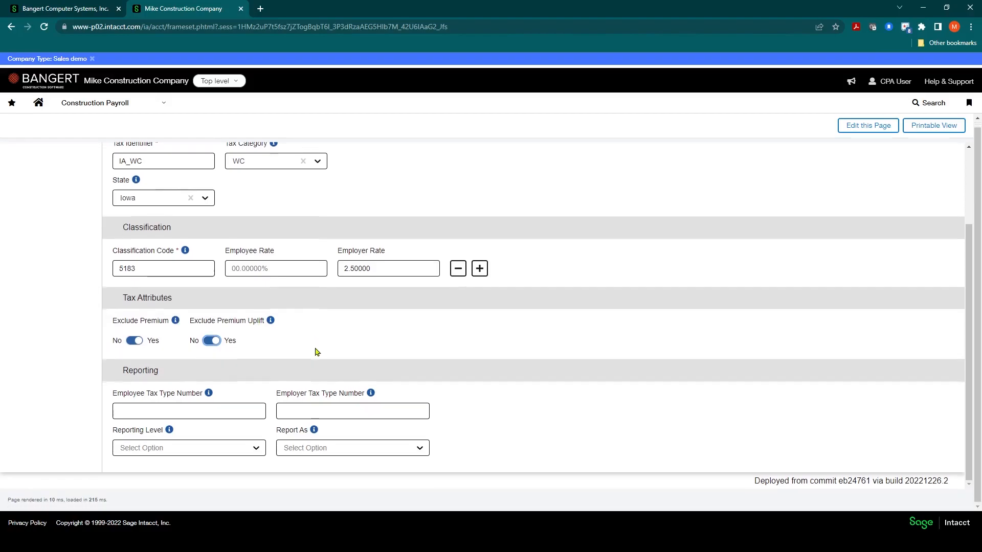
{"action": "left_click", "coordinate": [285, 412]}
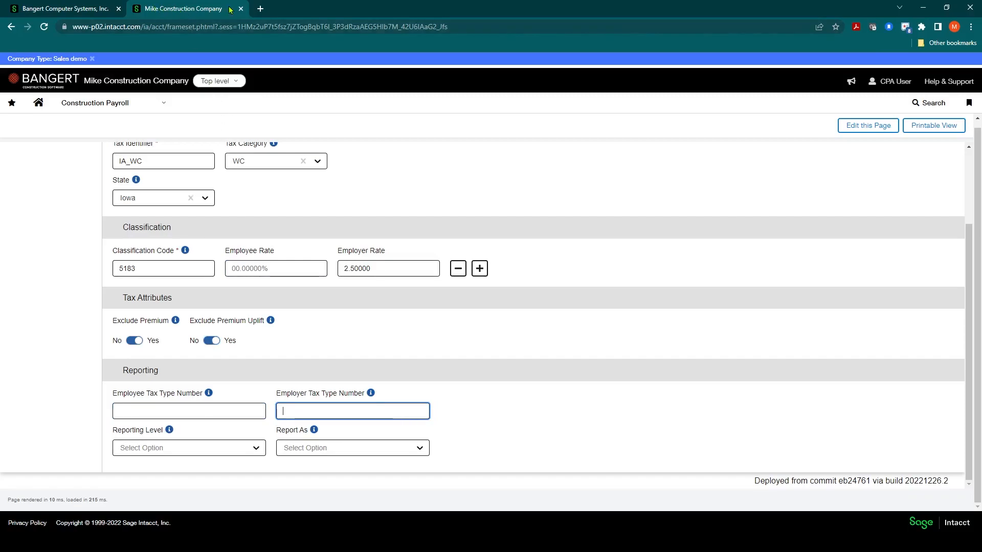
{"action": "left_click", "coordinate": [260, 8]}
{"action": "left_click", "coordinate": [82, 43]}
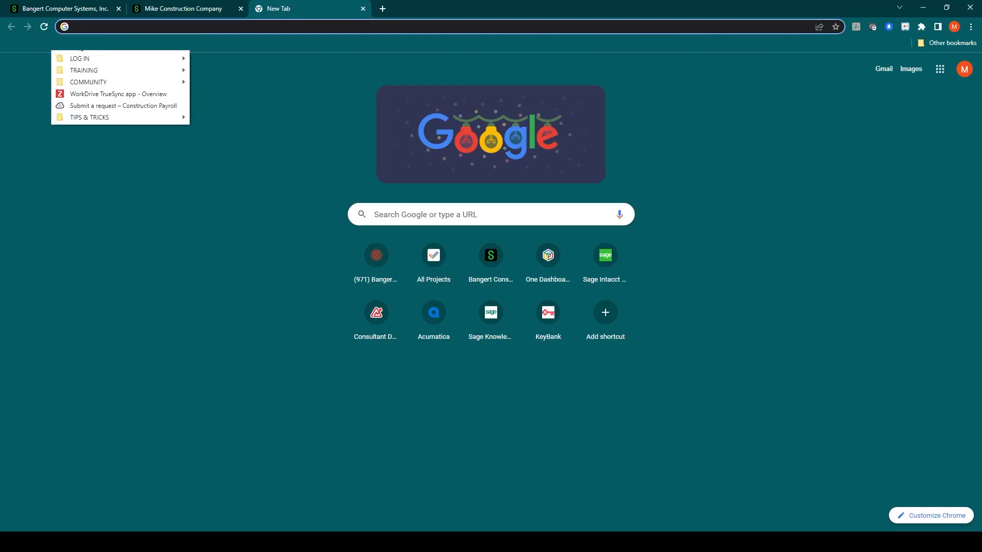
{"action": "mouse_move", "coordinate": [132, 118]}
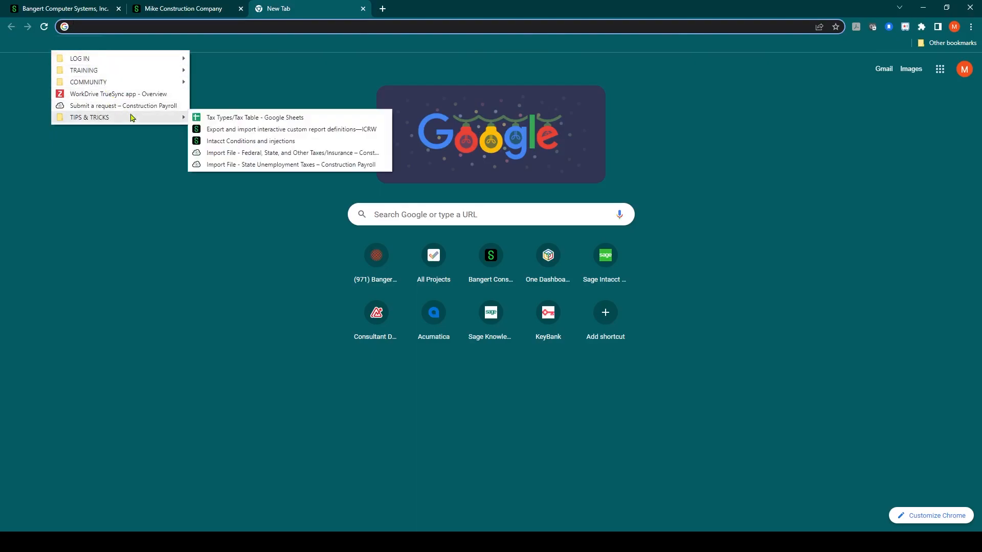
{"action": "left_click", "coordinate": [223, 119]}
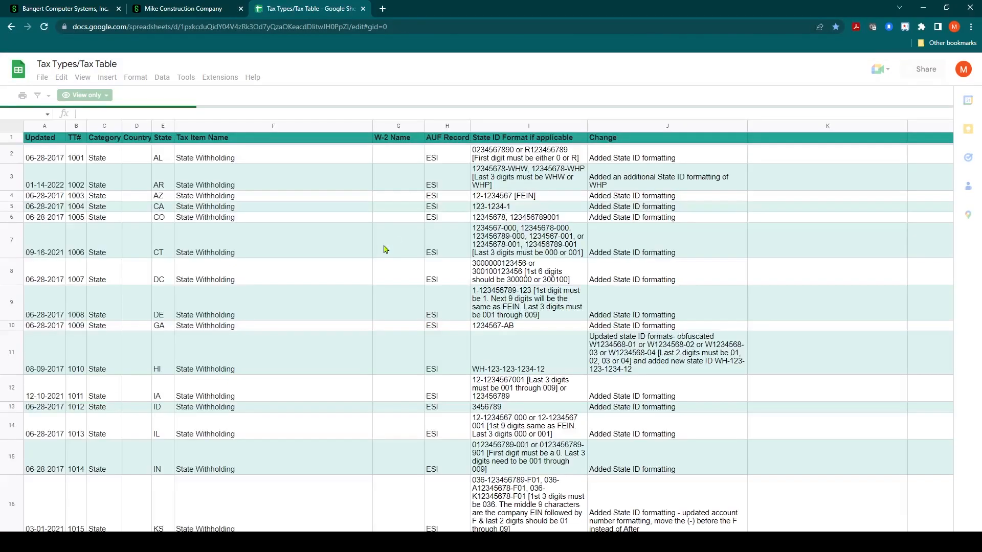
- Look up the TT# of Iowa's Workers' Compensation row in the tax types sheet
{"action": "scroll", "coordinate": [336, 262], "scroll_direction": "down", "scroll_amount": 12}
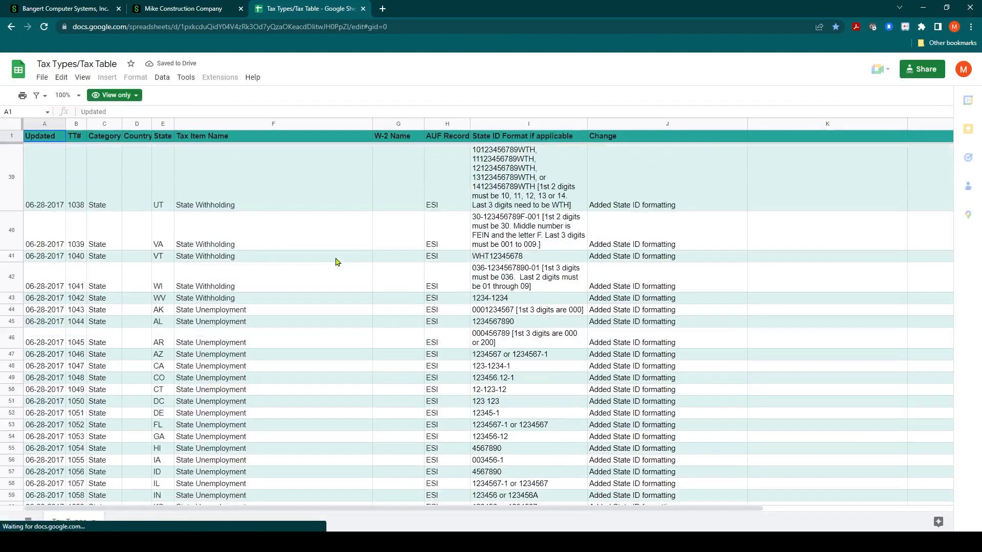
{"action": "scroll", "coordinate": [336, 262], "scroll_direction": "down", "scroll_amount": 20}
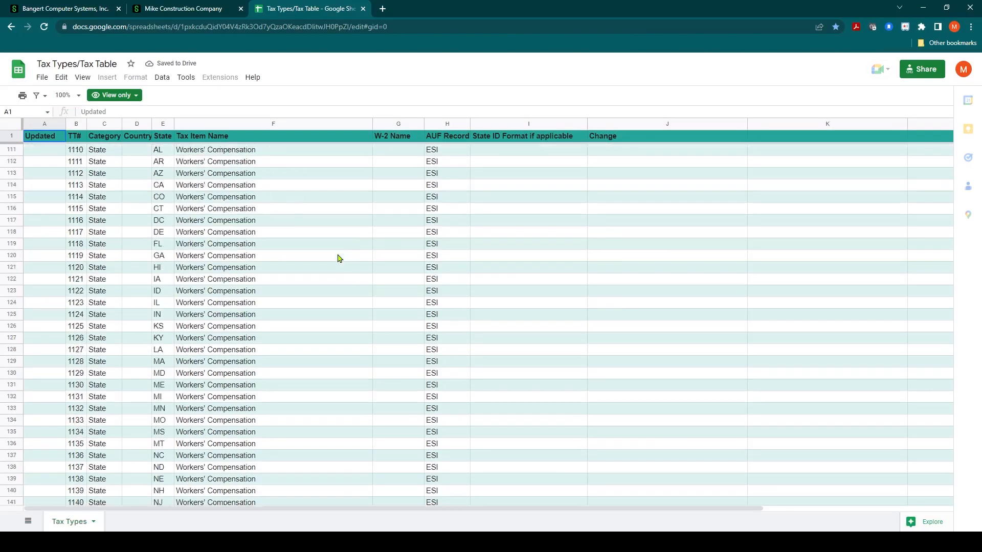
{"action": "scroll", "coordinate": [338, 257], "scroll_direction": "up", "scroll_amount": 3}
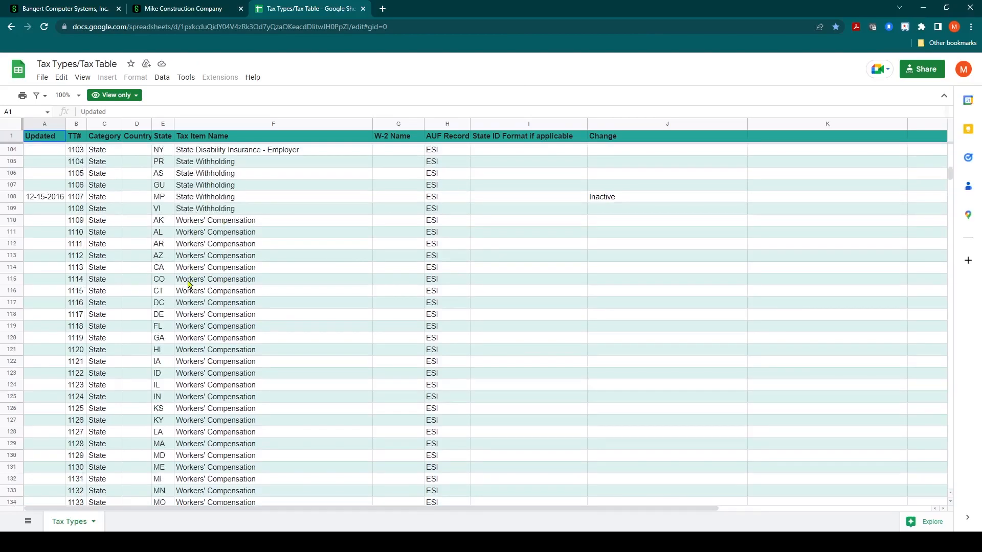
{"action": "left_click", "coordinate": [149, 362]}
{"action": "left_click", "coordinate": [160, 365]}
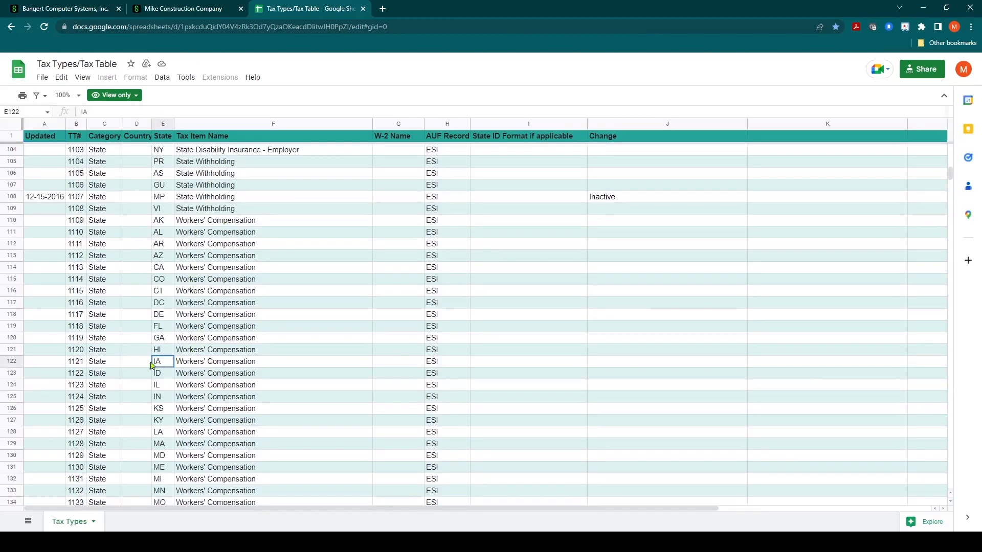
{"action": "left_click", "coordinate": [73, 366]}
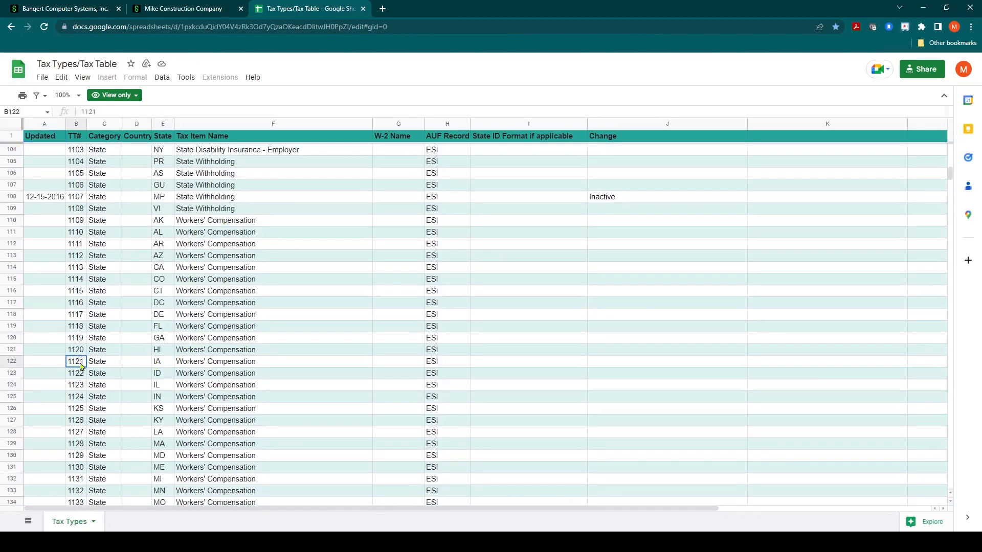
- Return to the Intacct tax configuration and set the Employer Tax Type Number to 1121, leaving Report As unselected
{"action": "left_click", "coordinate": [171, 9]}
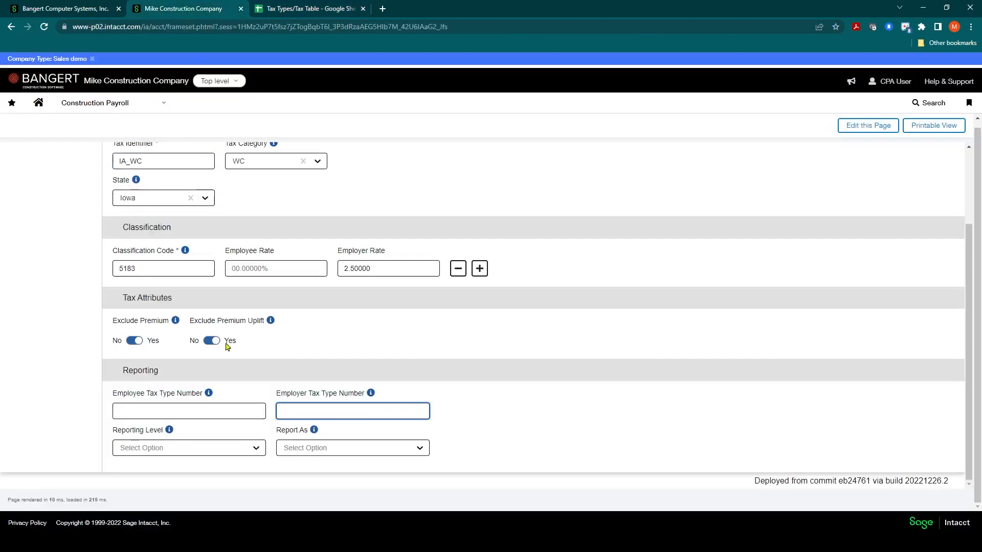
{"action": "type", "text": "1151"}
{"action": "left_click", "coordinate": [401, 453]}
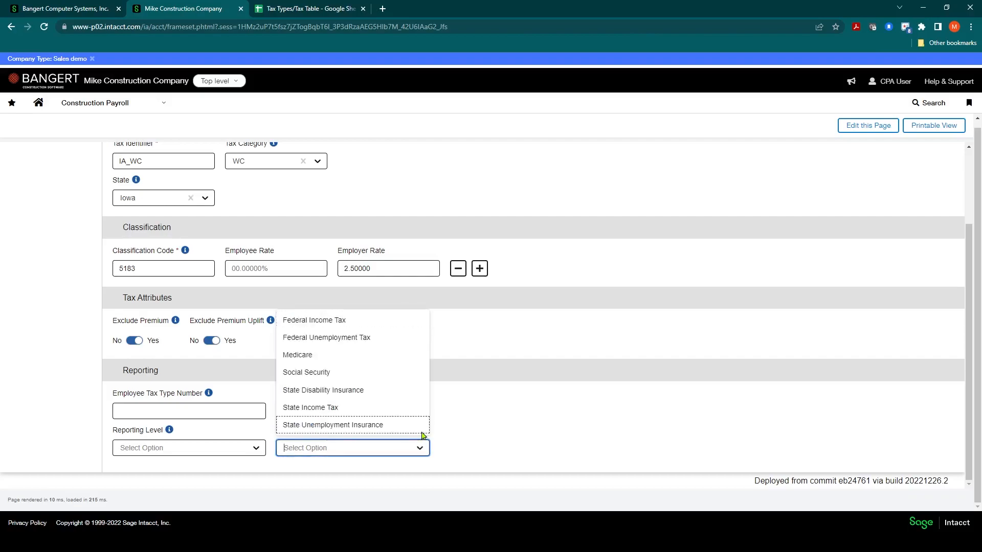
{"action": "left_click", "coordinate": [493, 423]}
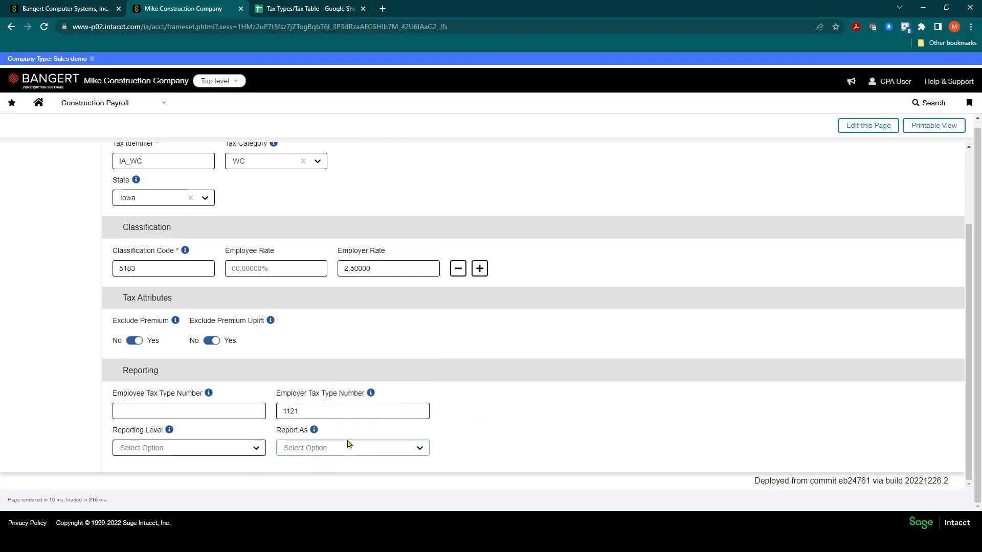
{"action": "left_click", "coordinate": [290, 407]}
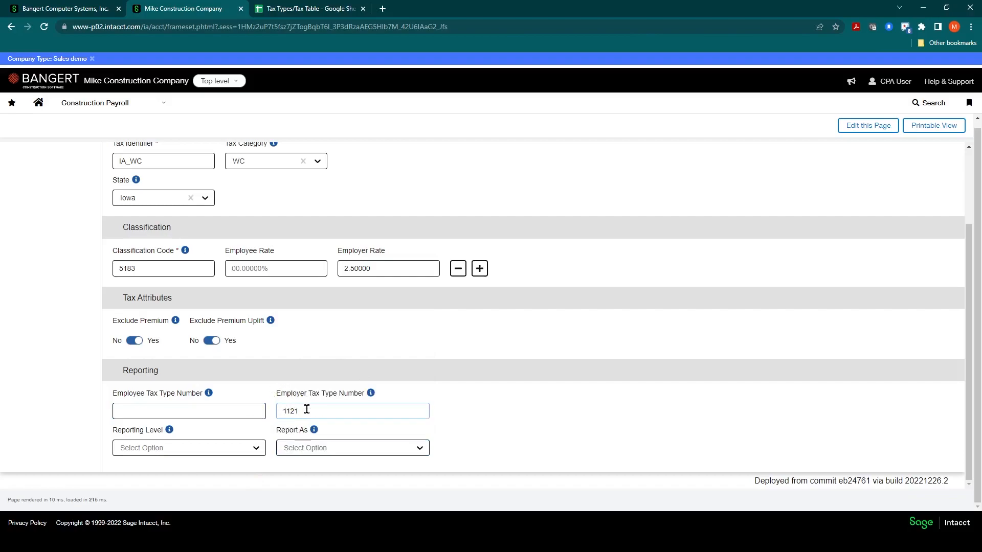
- Add a second classification with code 5545 and an employer rate of 4.56000, leaving the employee rate blank
{"action": "scroll", "coordinate": [329, 364], "scroll_direction": "up", "scroll_amount": 2}
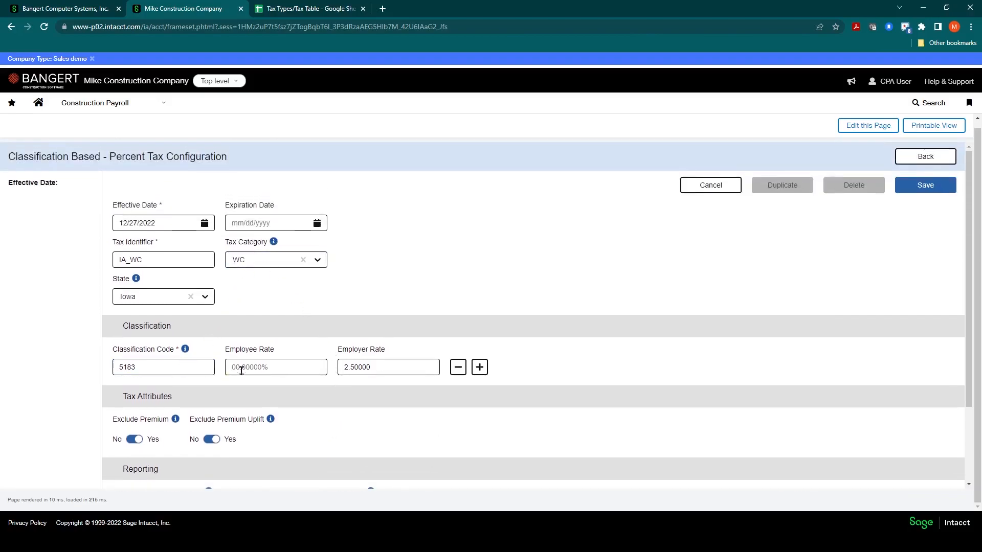
{"action": "left_click", "coordinate": [167, 368]}
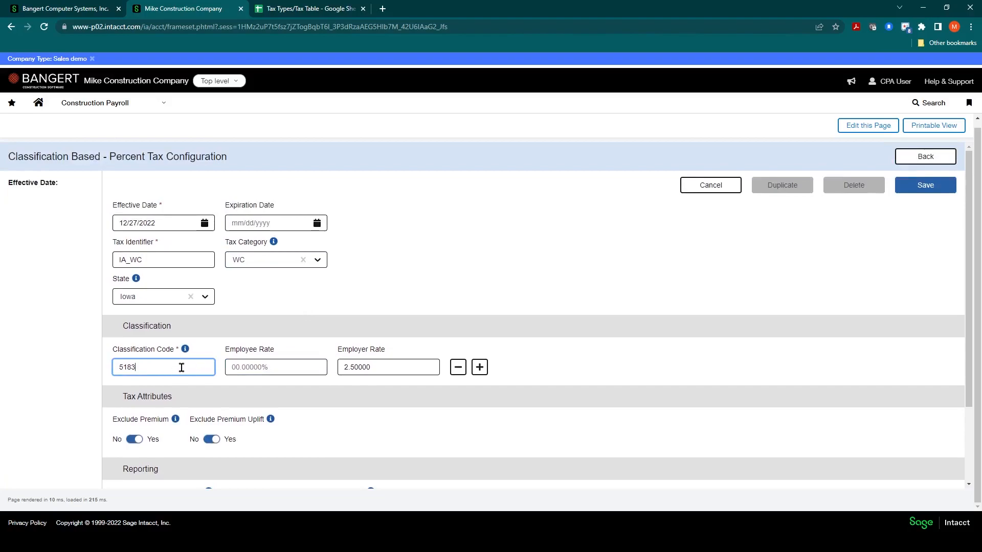
{"action": "left_click", "coordinate": [481, 368]}
{"action": "left_click", "coordinate": [134, 388]}
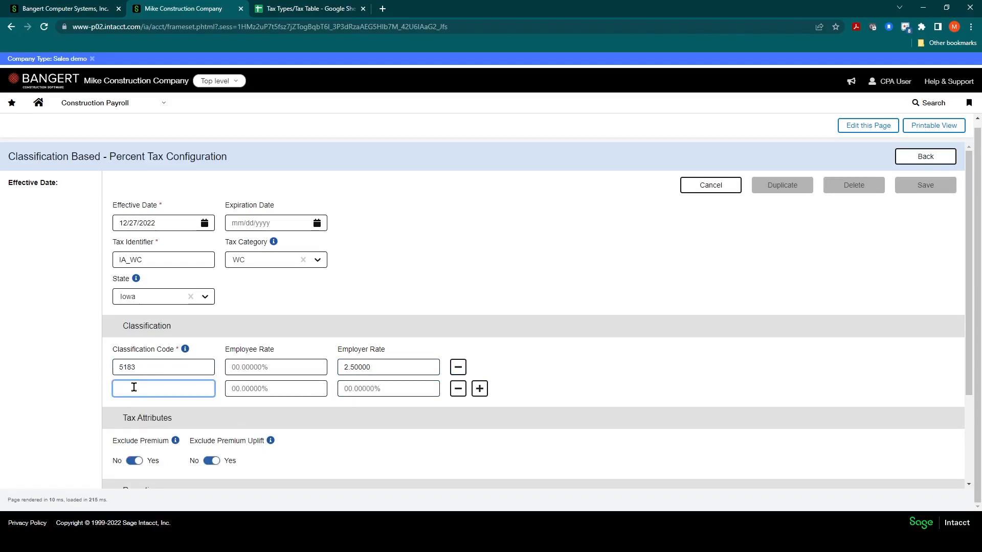
{"action": "type", "text": "55"}
{"action": "key", "text": "Tab"}
{"action": "key", "text": "Tab"}
{"action": "type", "text": "4."}
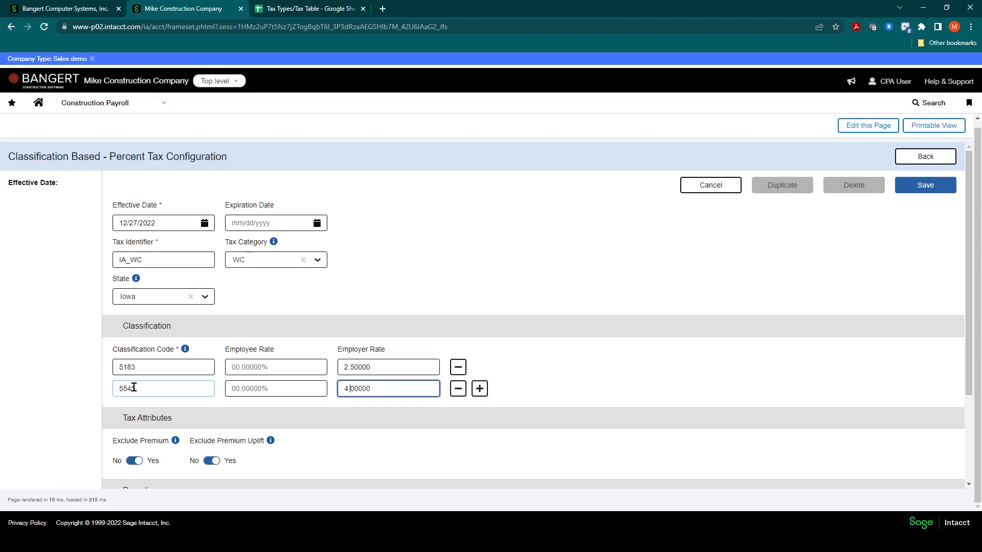
- Add a third classification with code 8810 and an employer rate of 0.25000, leaving the employee rate blank
{"action": "left_click", "coordinate": [479, 388]}
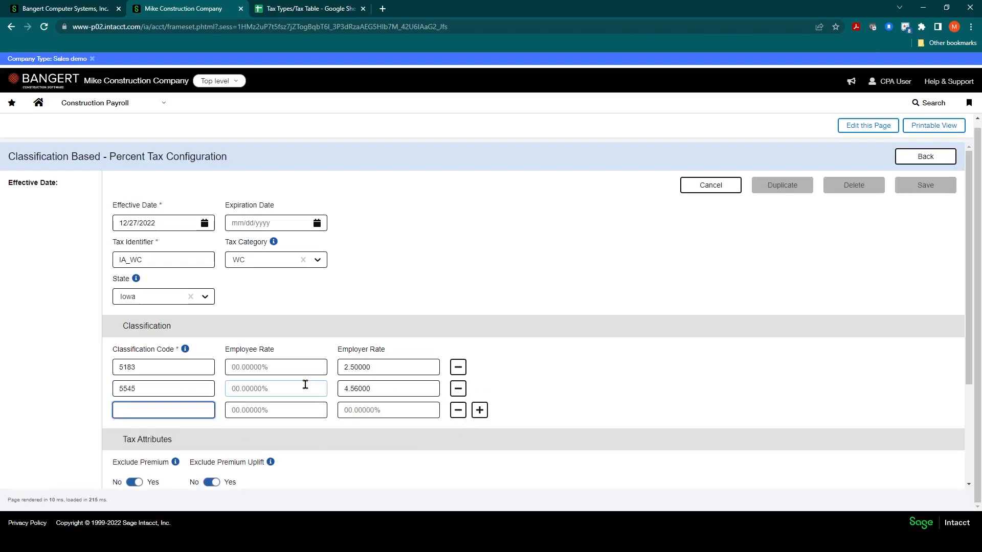
{"action": "type", "text": "8810"}
{"action": "key", "text": "Tab"}
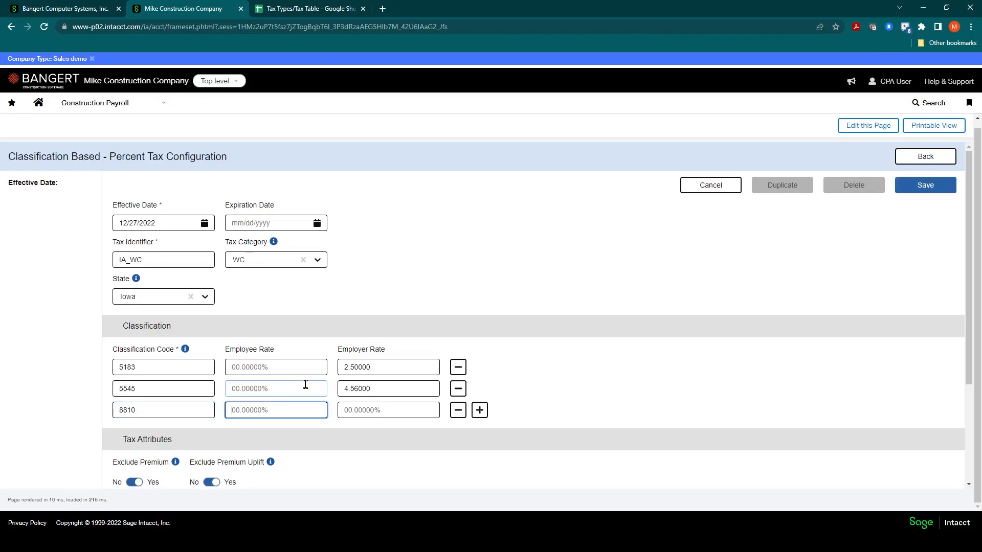
{"action": "key", "text": "Tab"}
{"action": "type", "text": "."}
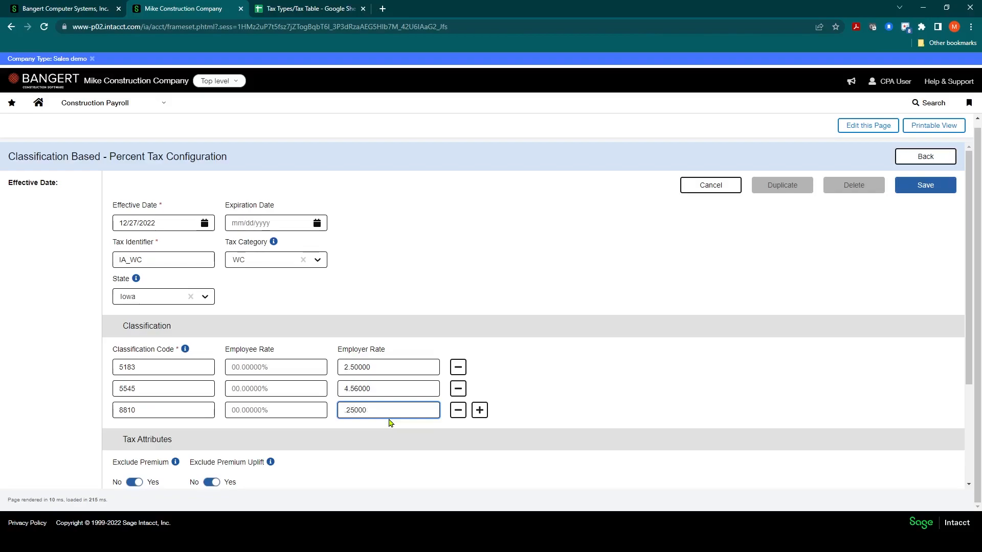
- Add a fourth classification with code 5190 and an employer rate of 6.25000, leaving the employee rate blank
{"action": "left_click", "coordinate": [480, 410]}
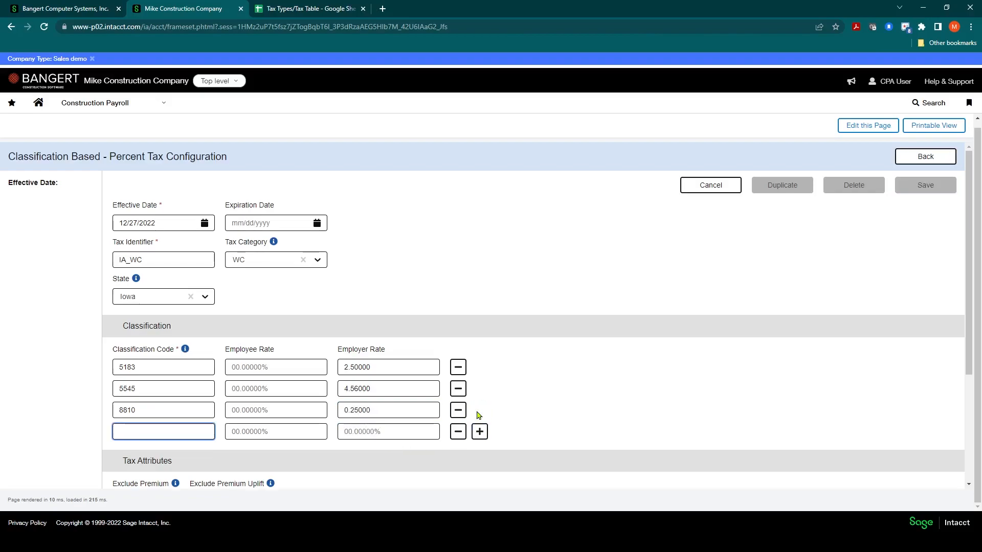
{"action": "type", "text": "5190"}
{"action": "key", "text": "Tab"}
{"action": "left_click", "coordinate": [377, 432]}
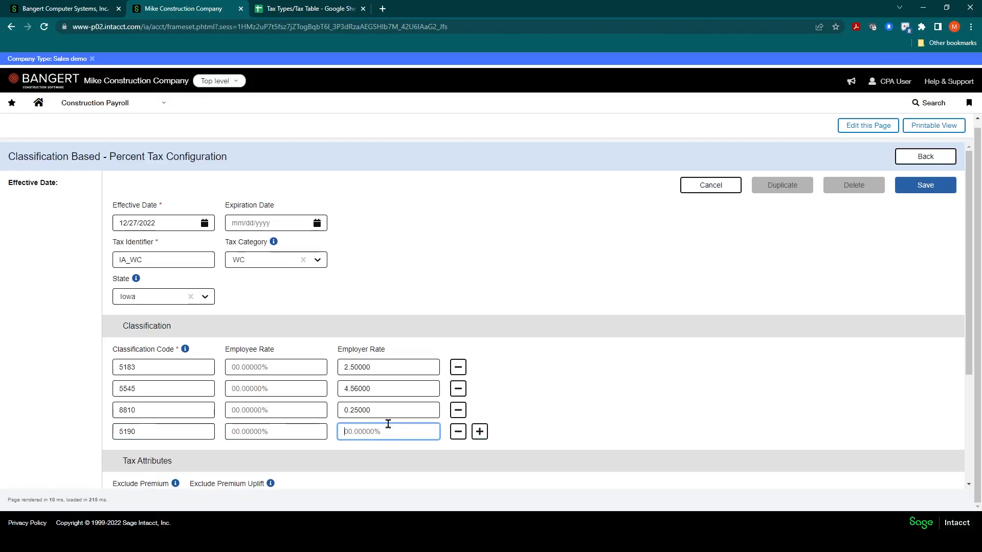
{"action": "type", "text": "6.25"}
{"action": "left_click", "coordinate": [492, 415]}
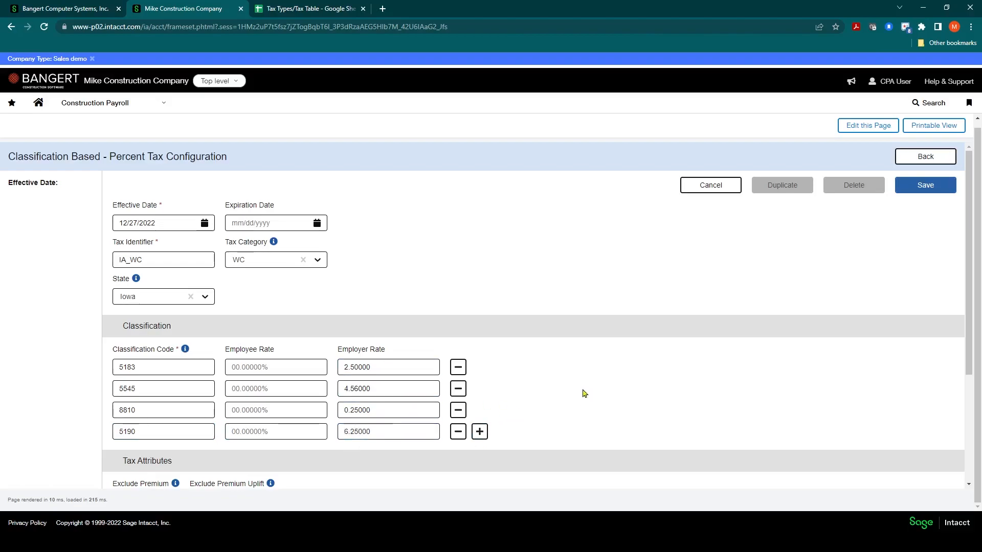
- Save the IA_WC tax configuration and dismiss the save message
{"action": "scroll", "coordinate": [567, 392], "scroll_direction": "down", "scroll_amount": 2}
{"action": "scroll", "coordinate": [591, 297], "scroll_direction": "up", "scroll_amount": 2}
{"action": "left_click", "coordinate": [927, 190]}
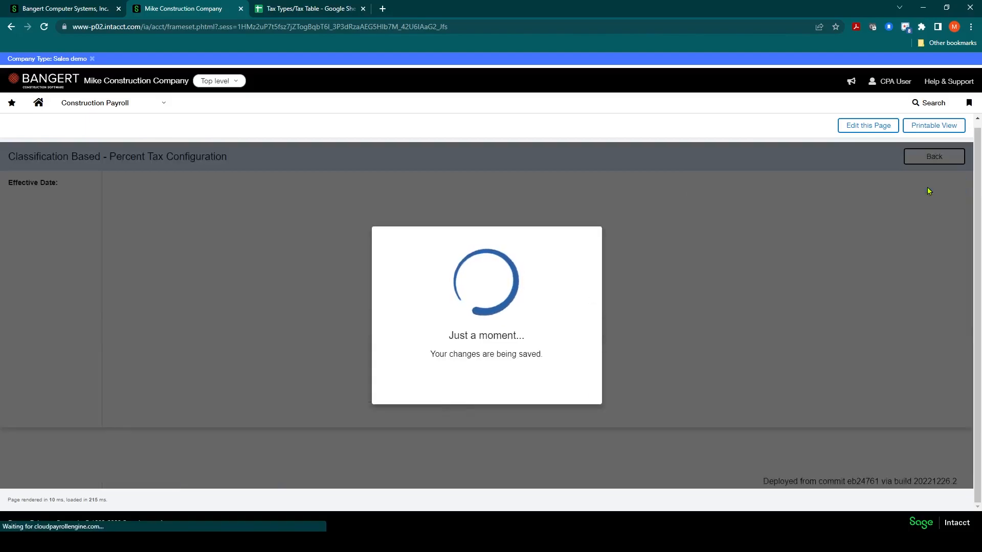
{"action": "left_click", "coordinate": [486, 375]}
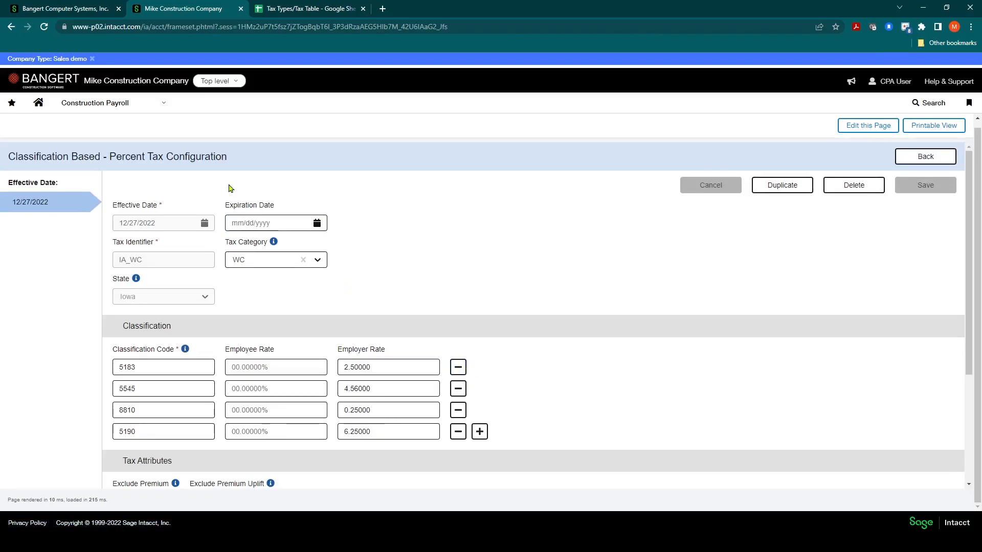
- Go to the Construction Payroll employee table and open the record of the second employee listed
{"action": "left_click", "coordinate": [127, 105]}
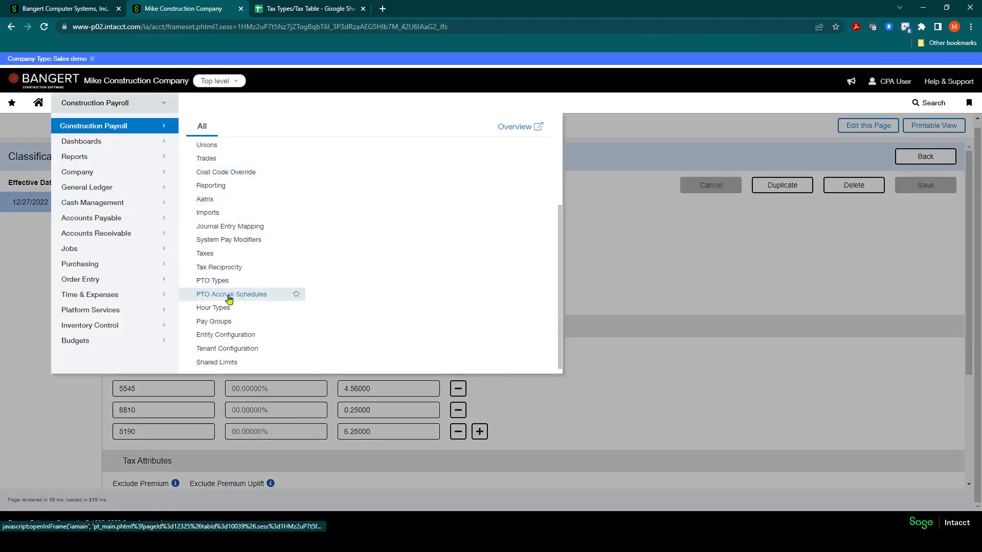
{"action": "scroll", "coordinate": [232, 194], "scroll_direction": "up", "scroll_amount": 2}
{"action": "left_click", "coordinate": [229, 192]}
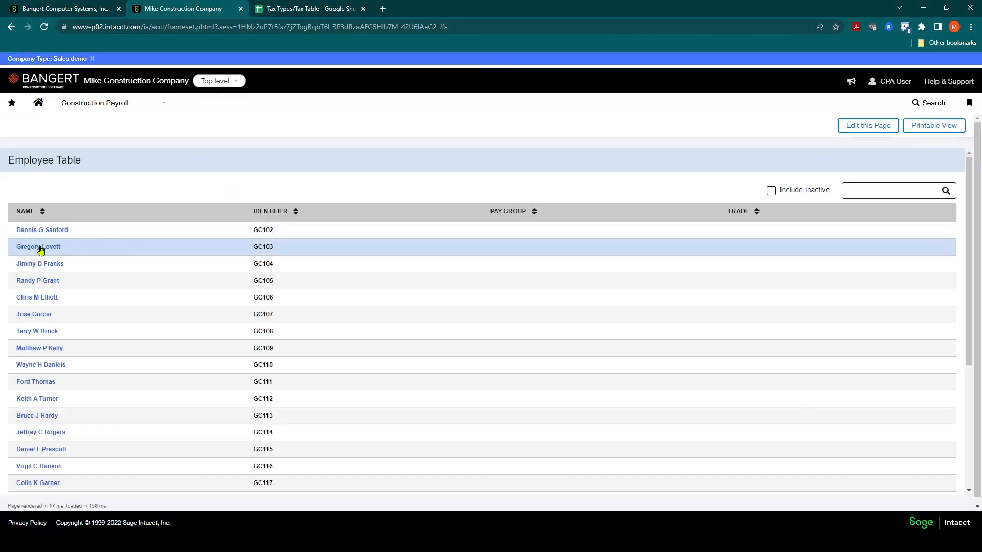
{"action": "left_click", "coordinate": [39, 248]}
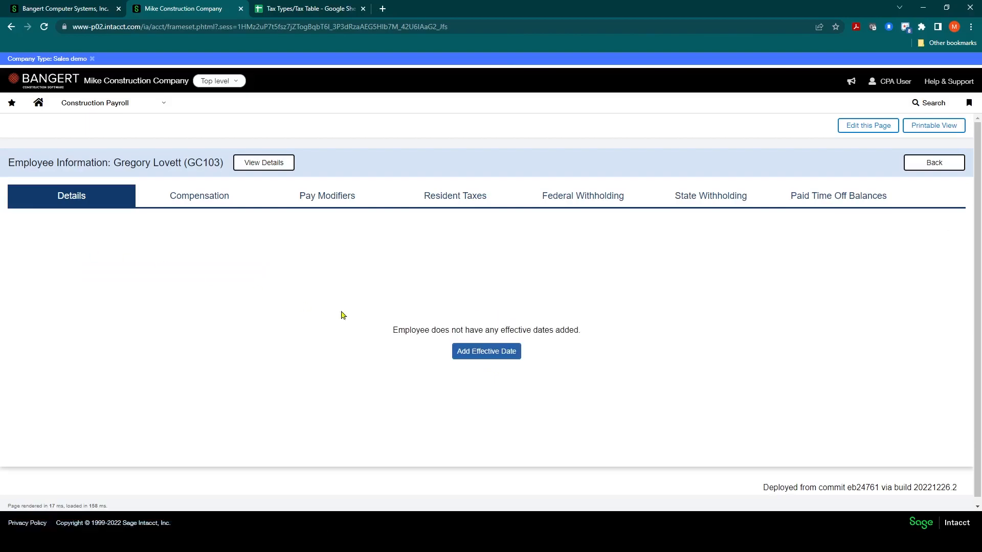
- Start a new effective date in the employee's details and add a tax classification for IA_WC with classification code 5190
{"action": "left_click", "coordinate": [474, 352]}
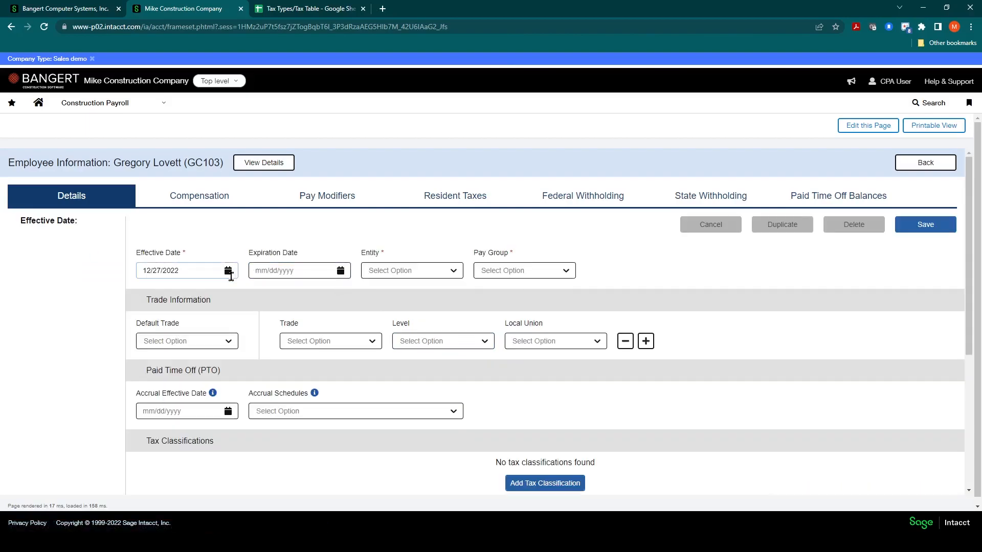
{"action": "scroll", "coordinate": [233, 280], "scroll_direction": "down", "scroll_amount": 2}
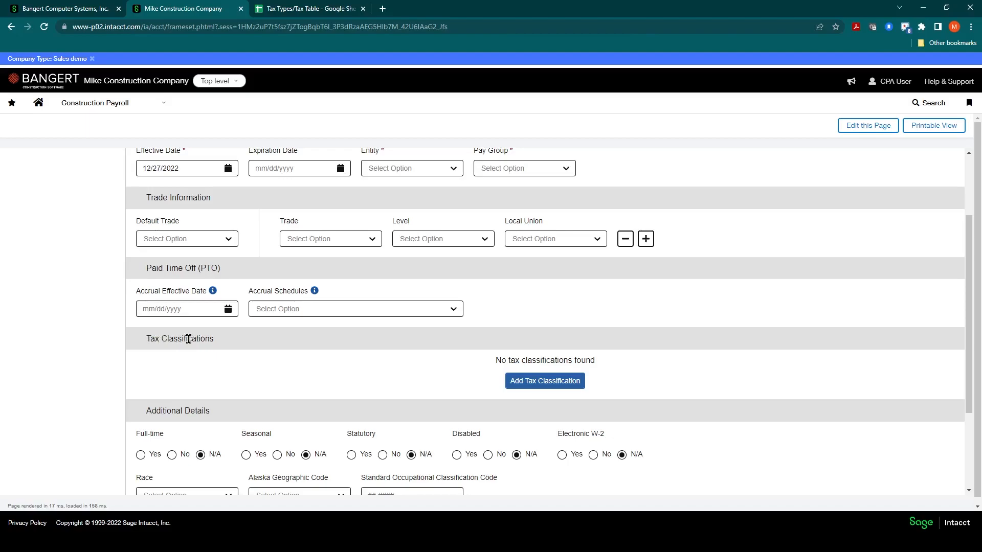
{"action": "left_click", "coordinate": [540, 382]}
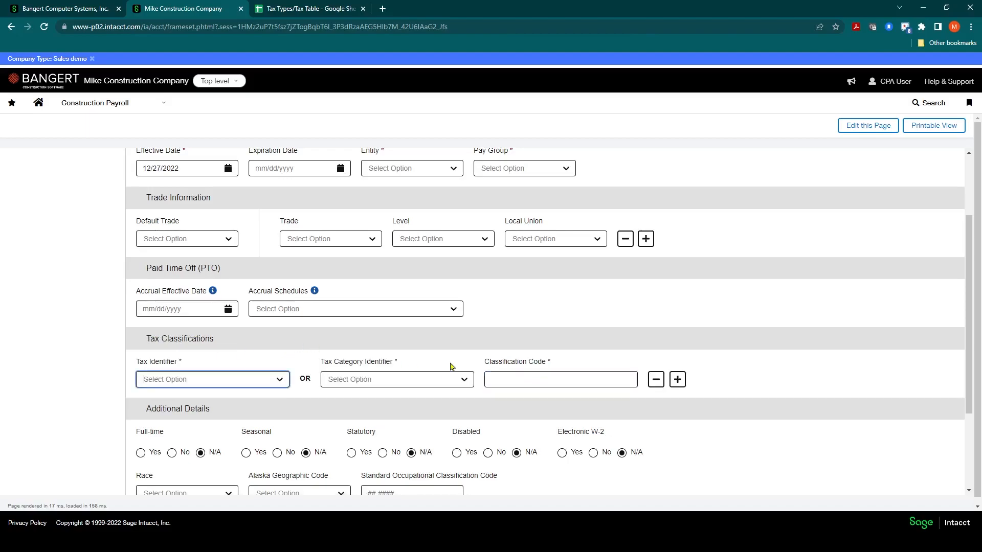
{"action": "left_click", "coordinate": [280, 379]}
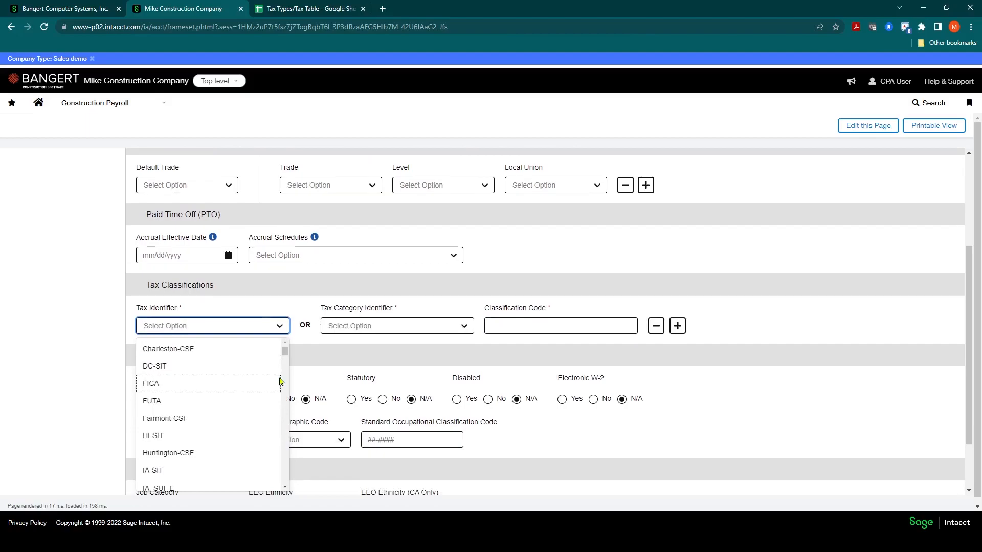
{"action": "type", "text": "ia_w"}
{"action": "left_click", "coordinate": [166, 349]}
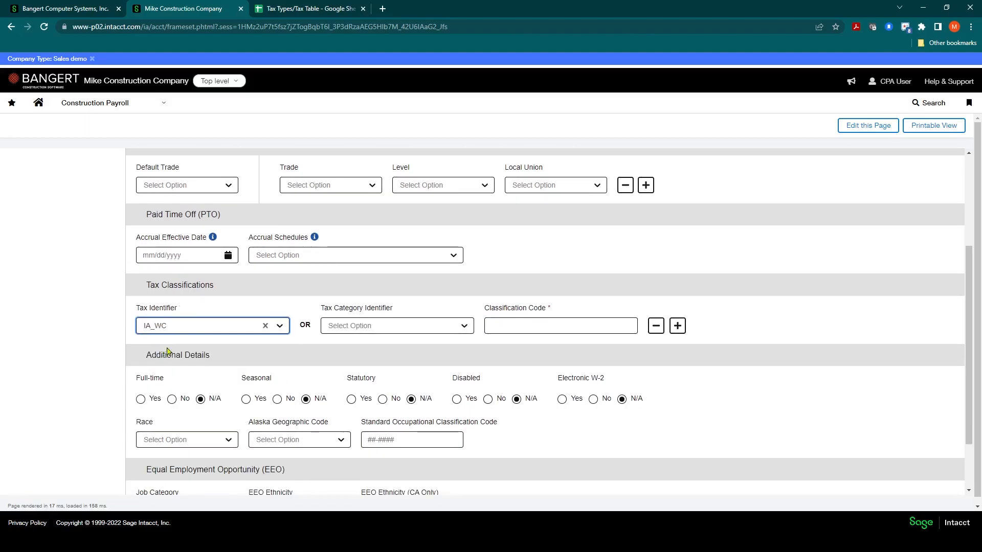
{"action": "left_click", "coordinate": [513, 327]}
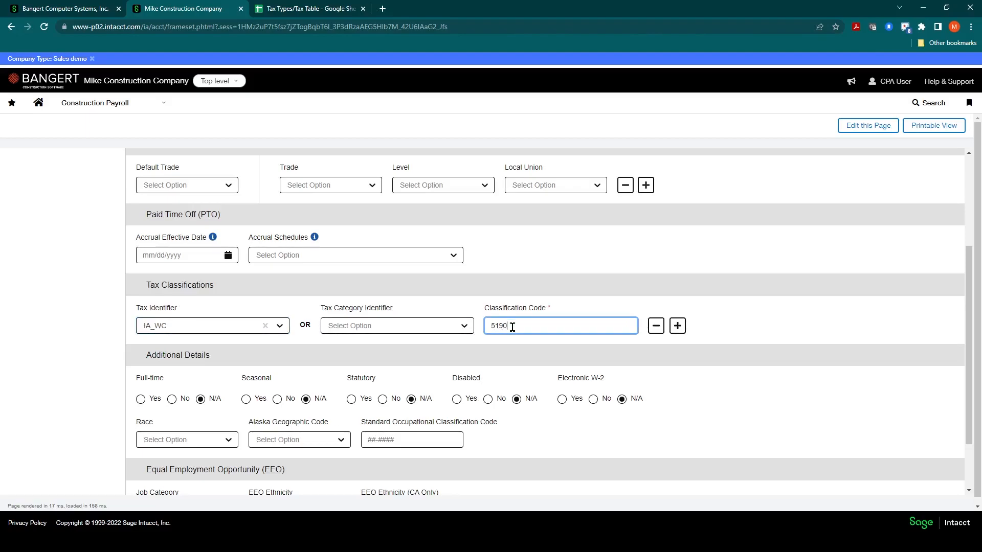
{"action": "left_click", "coordinate": [780, 313]}
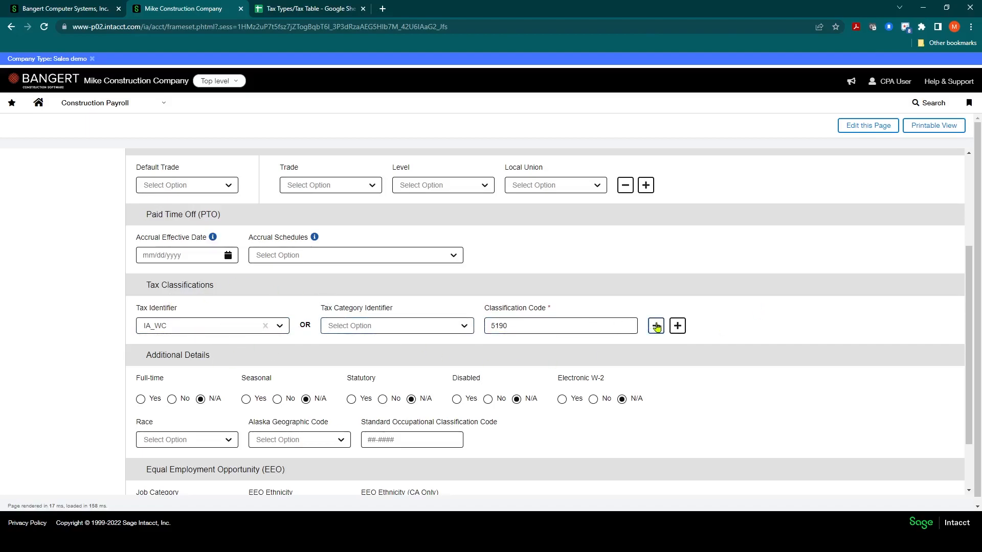
- Switch to the employee's resident taxes and discard the unsaved changes to the employee details
{"action": "scroll", "coordinate": [165, 440], "scroll_direction": "up", "scroll_amount": 2}
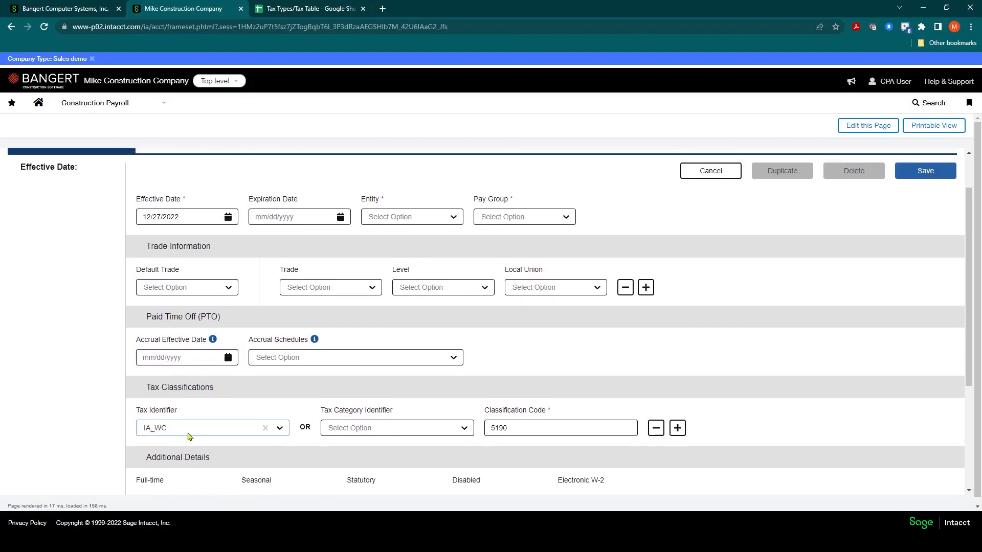
{"action": "scroll", "coordinate": [201, 435], "scroll_direction": "up", "scroll_amount": 1}
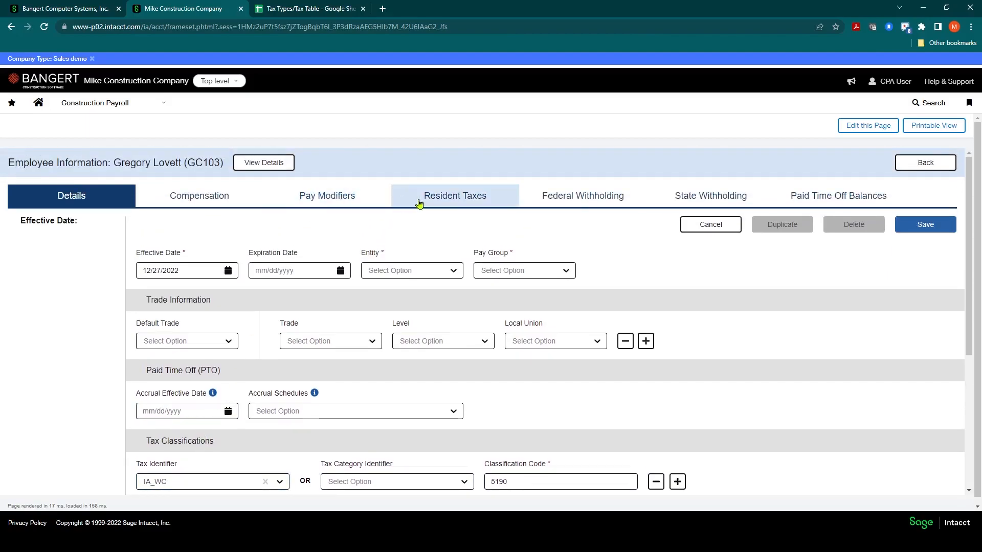
{"action": "left_click", "coordinate": [456, 197]}
{"action": "left_click", "coordinate": [512, 386]}
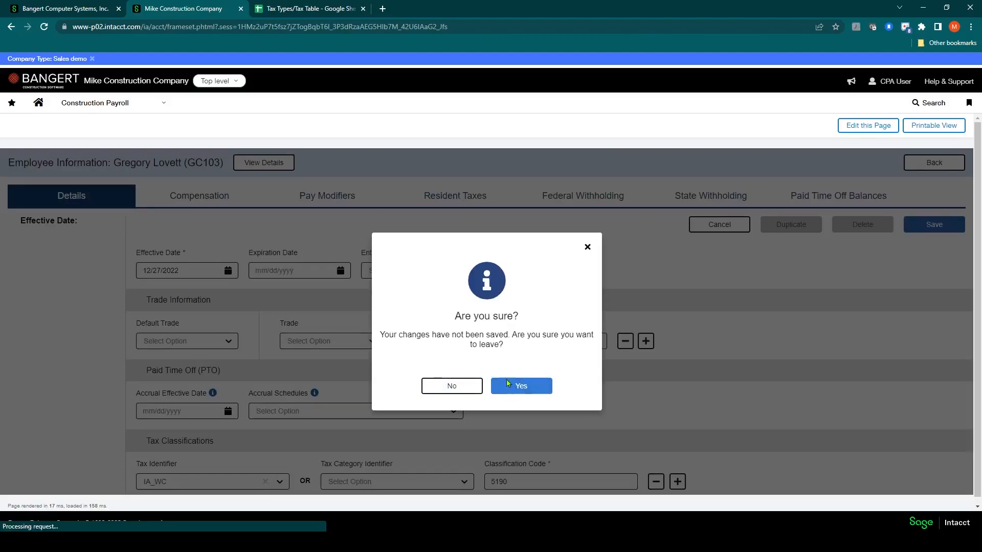
- Add a resident taxes effective date for the employee and choose IA_WC as the applicable tax
{"action": "left_click", "coordinate": [470, 351]}
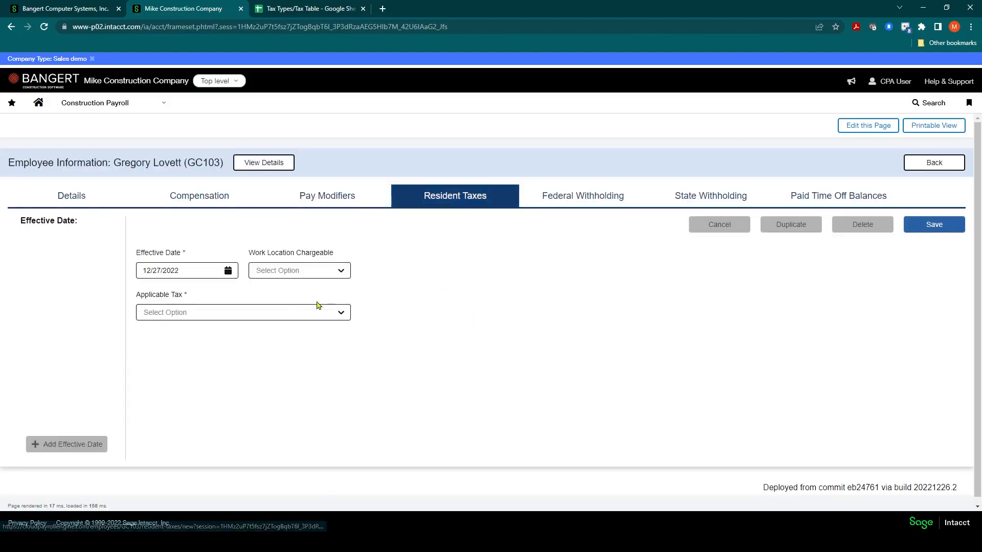
{"action": "left_click", "coordinate": [230, 312]}
{"action": "type", "text": "IA_W"}
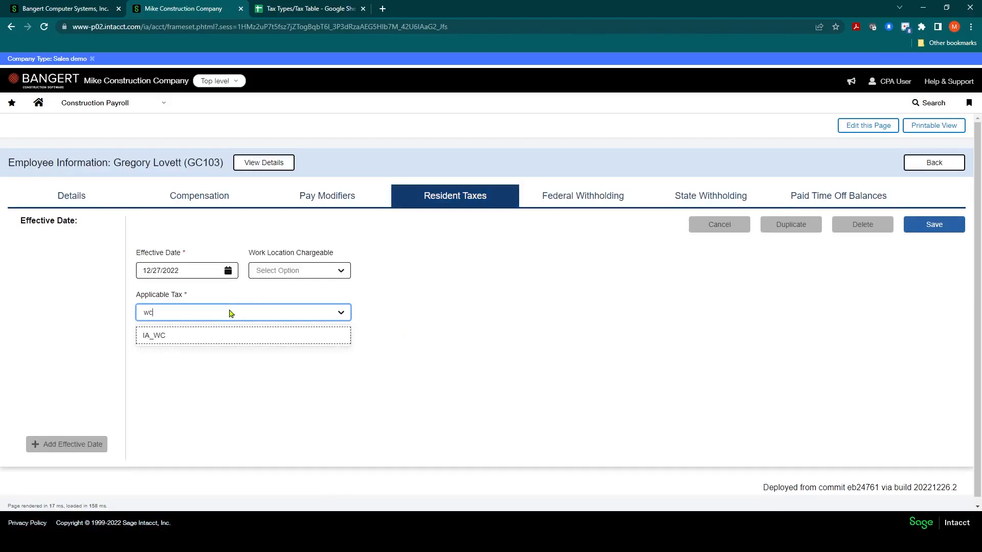
{"action": "left_click", "coordinate": [240, 335]}
{"action": "left_click", "coordinate": [386, 298]}
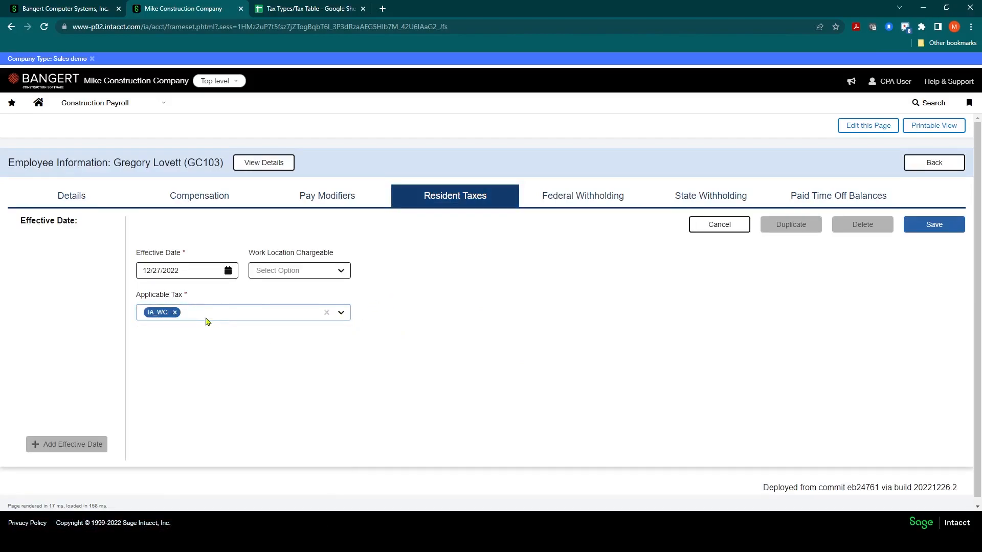